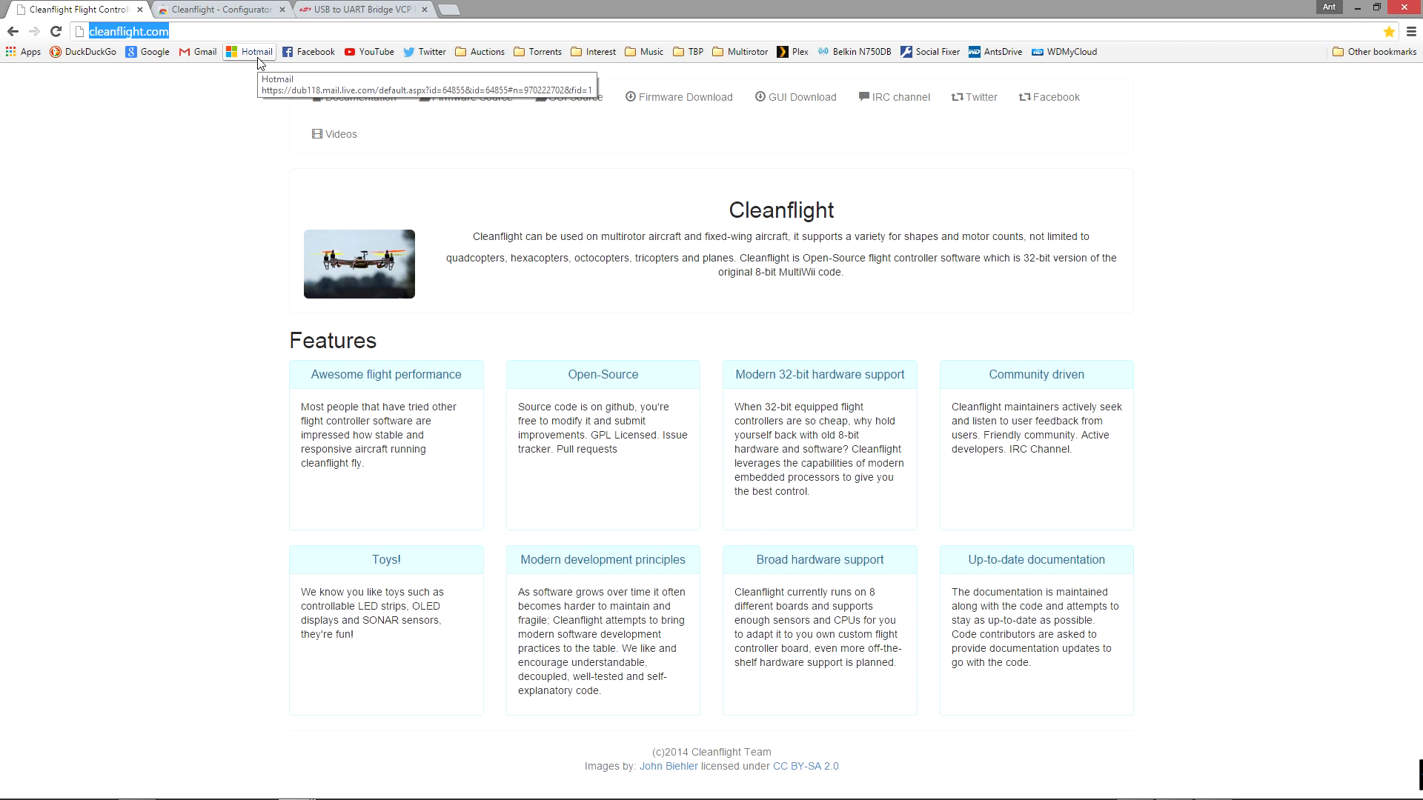
Step: Review the CP210x USB to UART Bridge VCP driver downloads on the Silicon Labs page and the page's web address
click(245, 11)
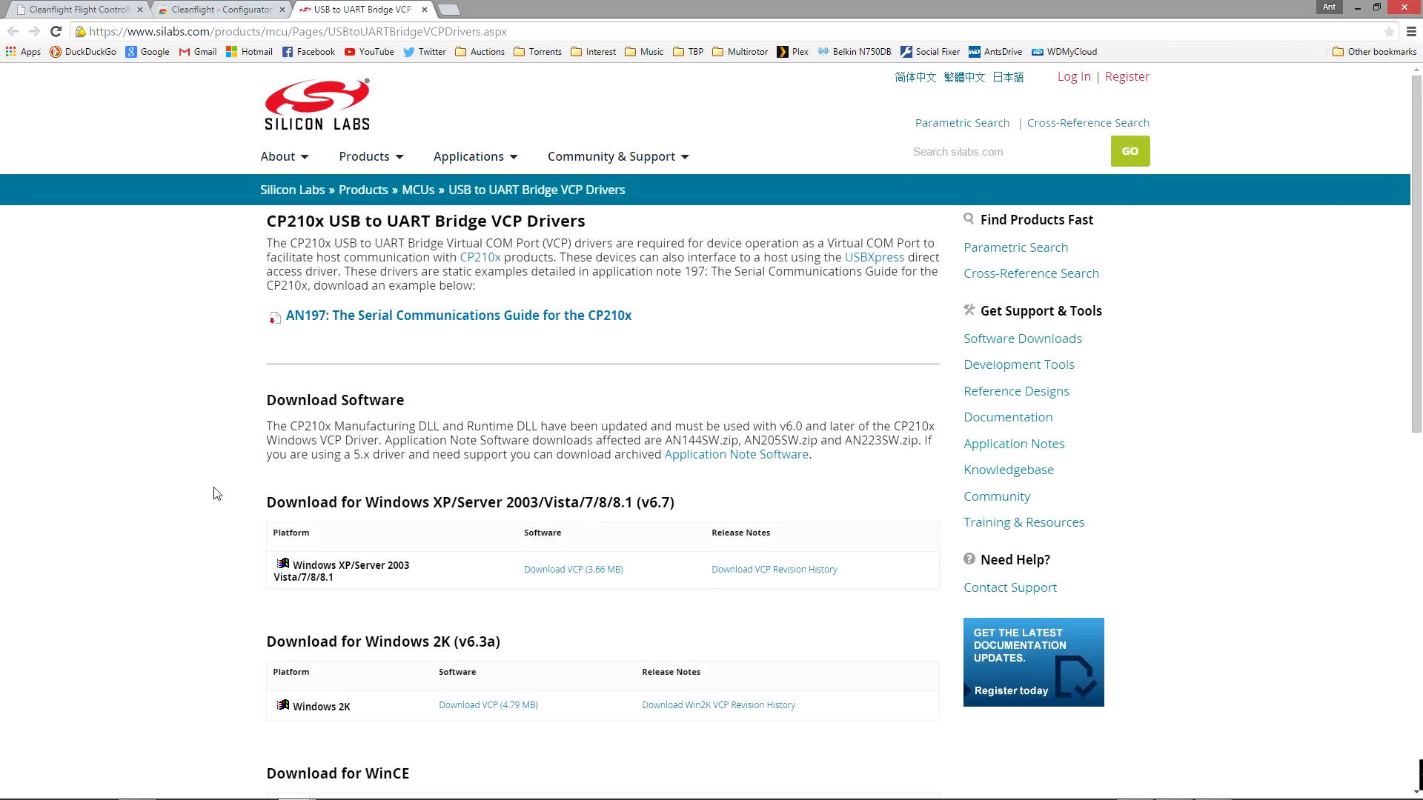
scroll(217, 493, down, 2)
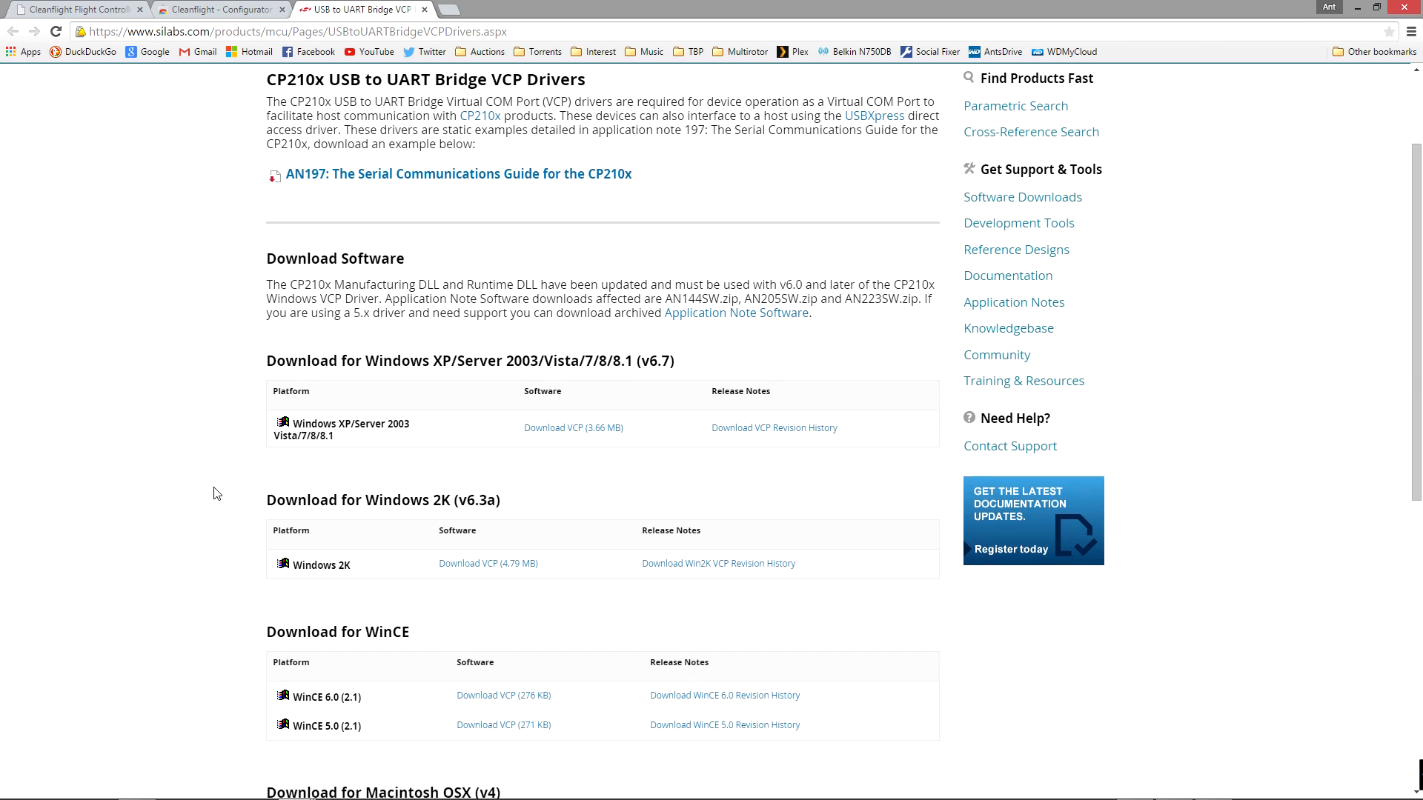
scroll(216, 493, up, 2)
drag(509, 32, 88, 32)
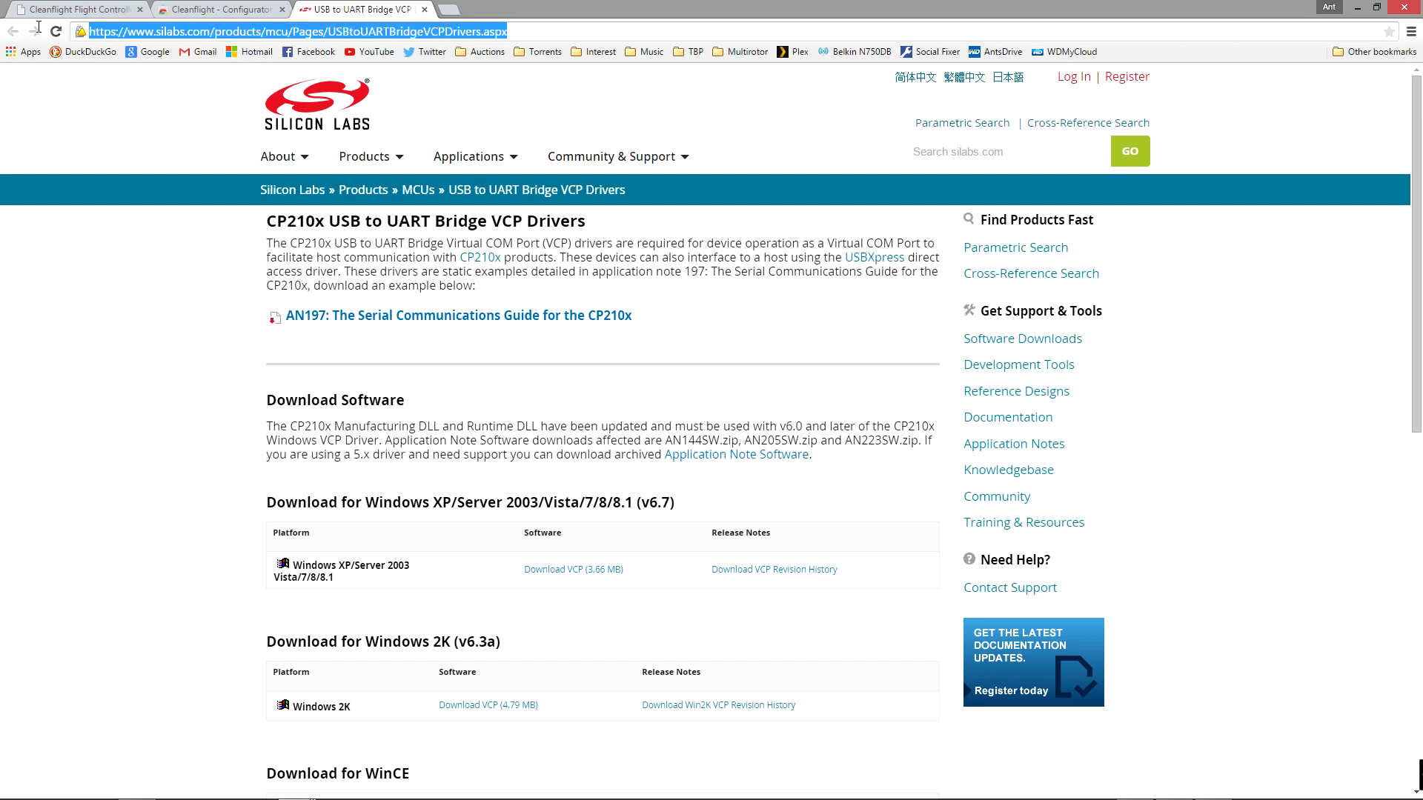
click(193, 490)
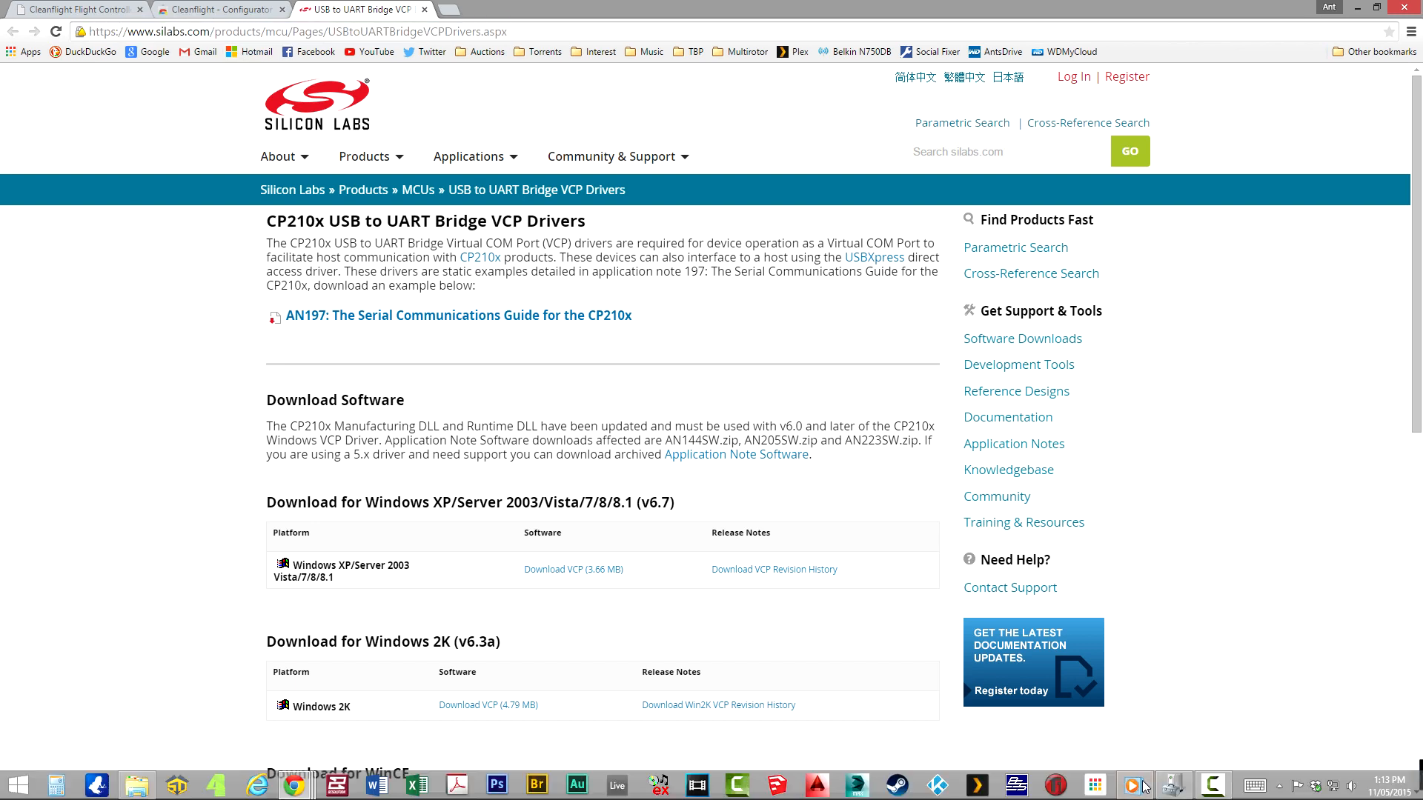
Step: Check Device Manager for the Silicon Labs CP210x USB to UART Bridge under Ports (COM & LPT), and close it
click(1174, 786)
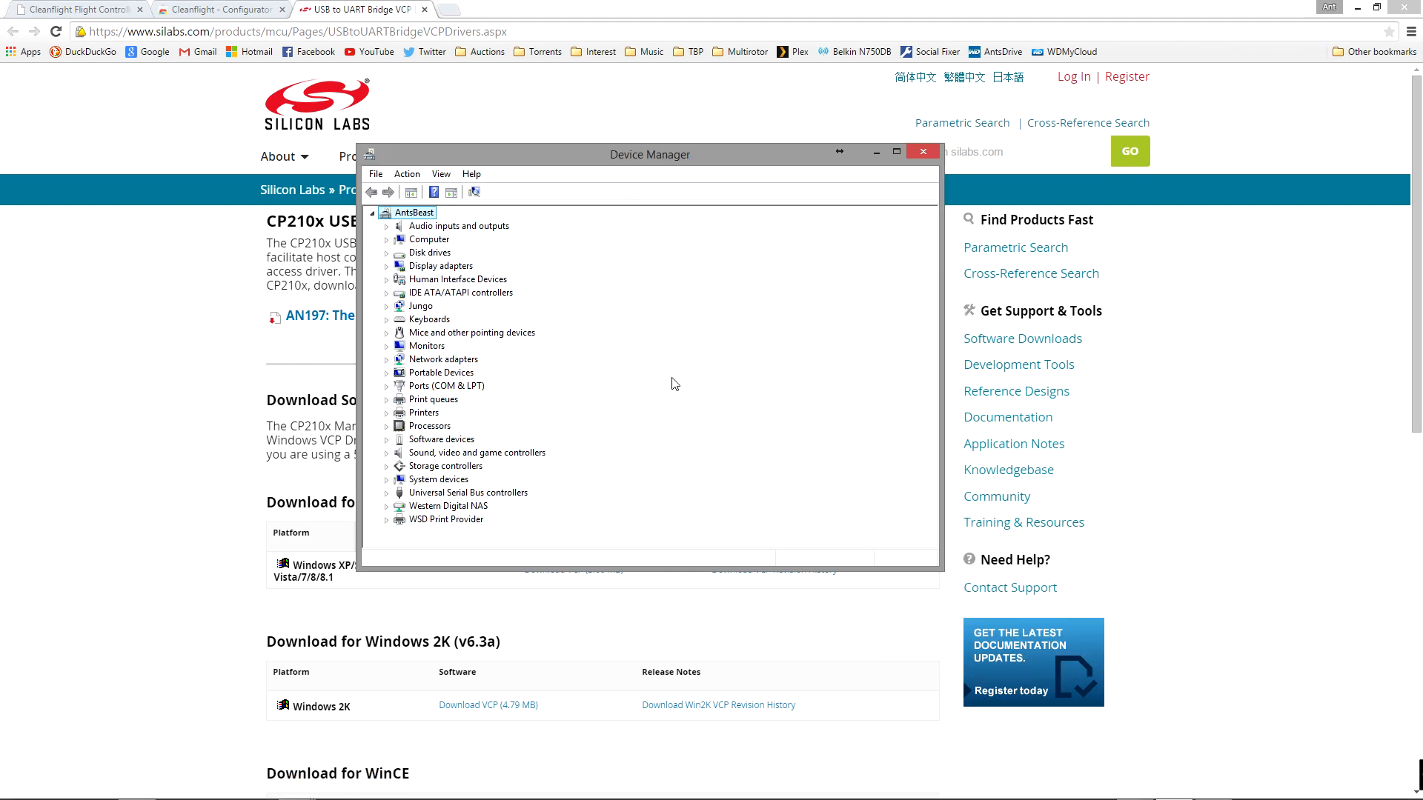
click(447, 388)
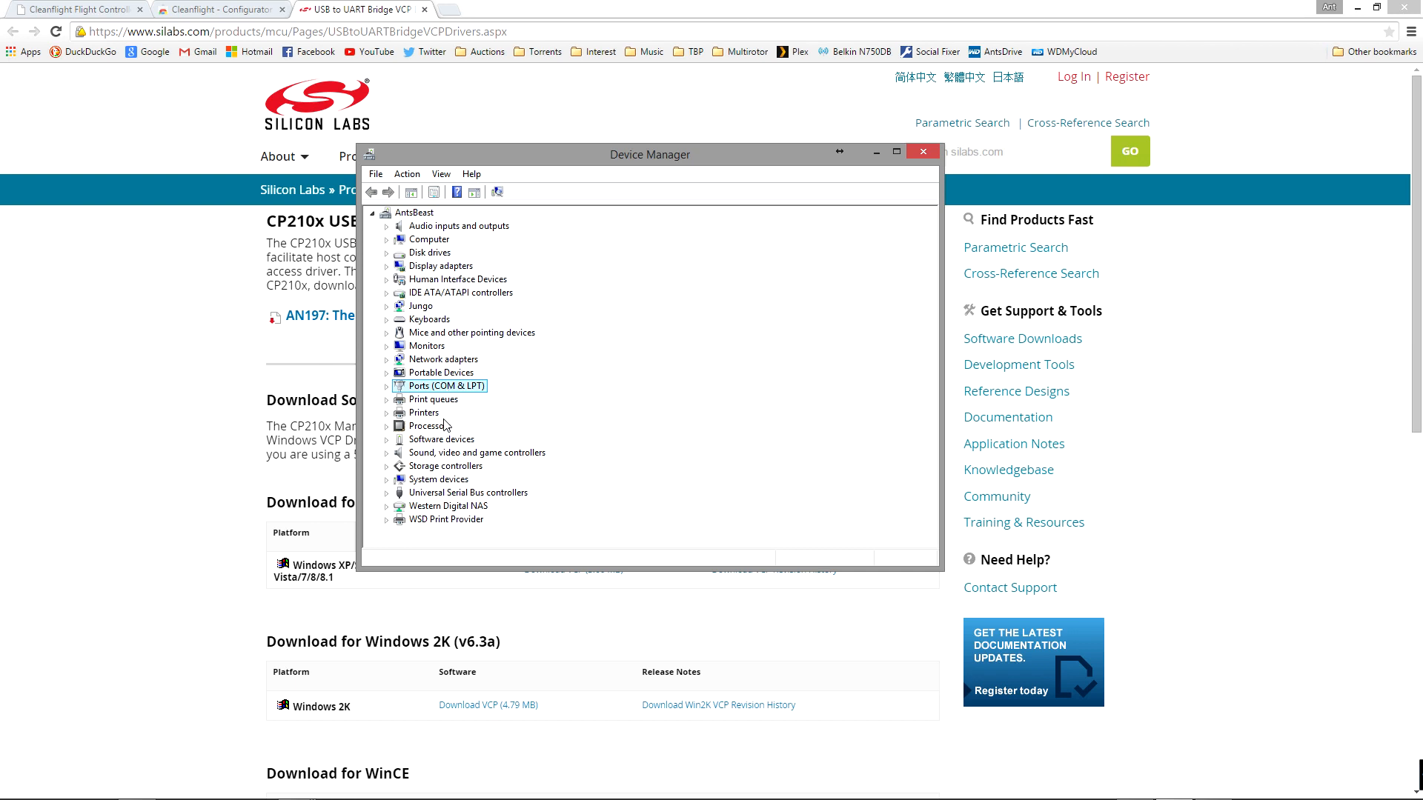
click(387, 388)
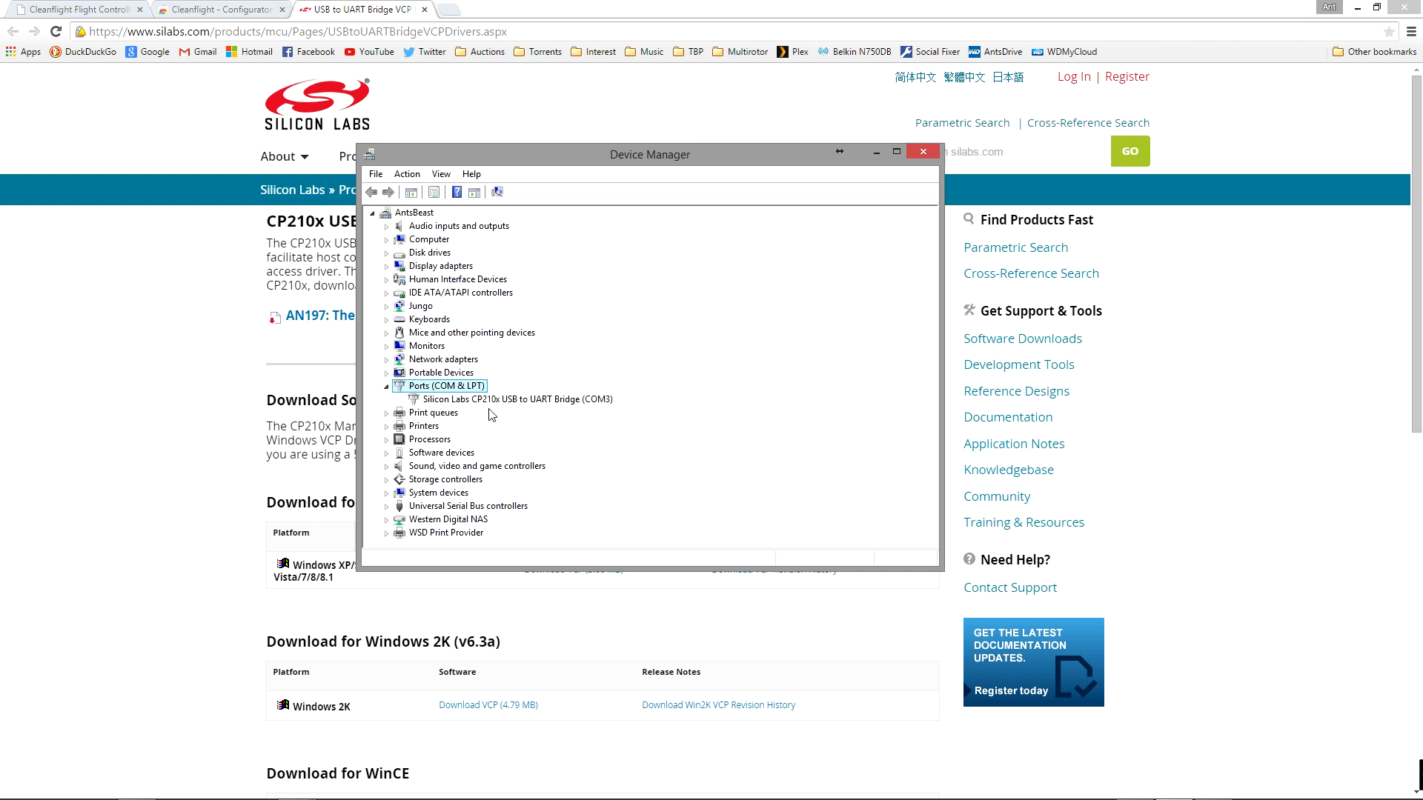
click(511, 401)
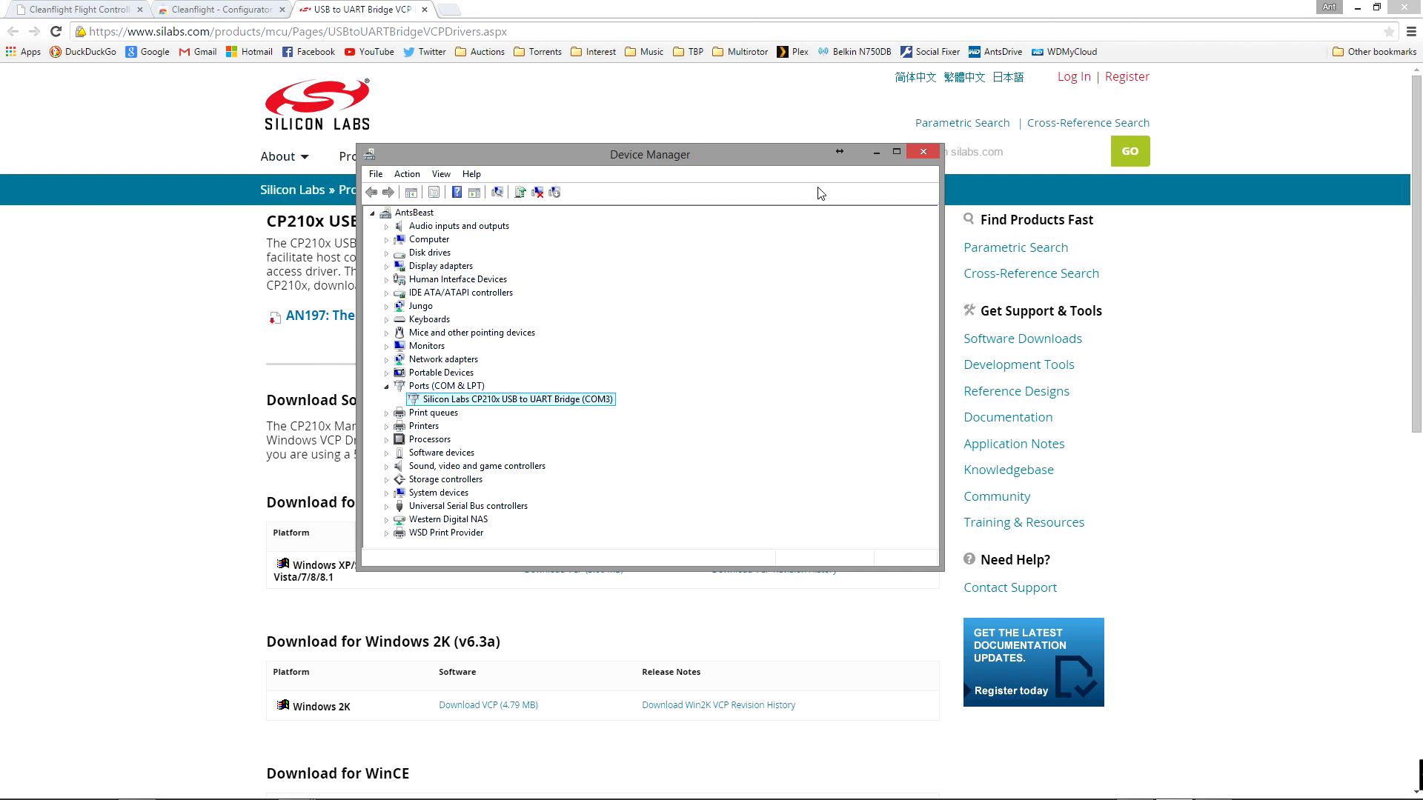
click(927, 152)
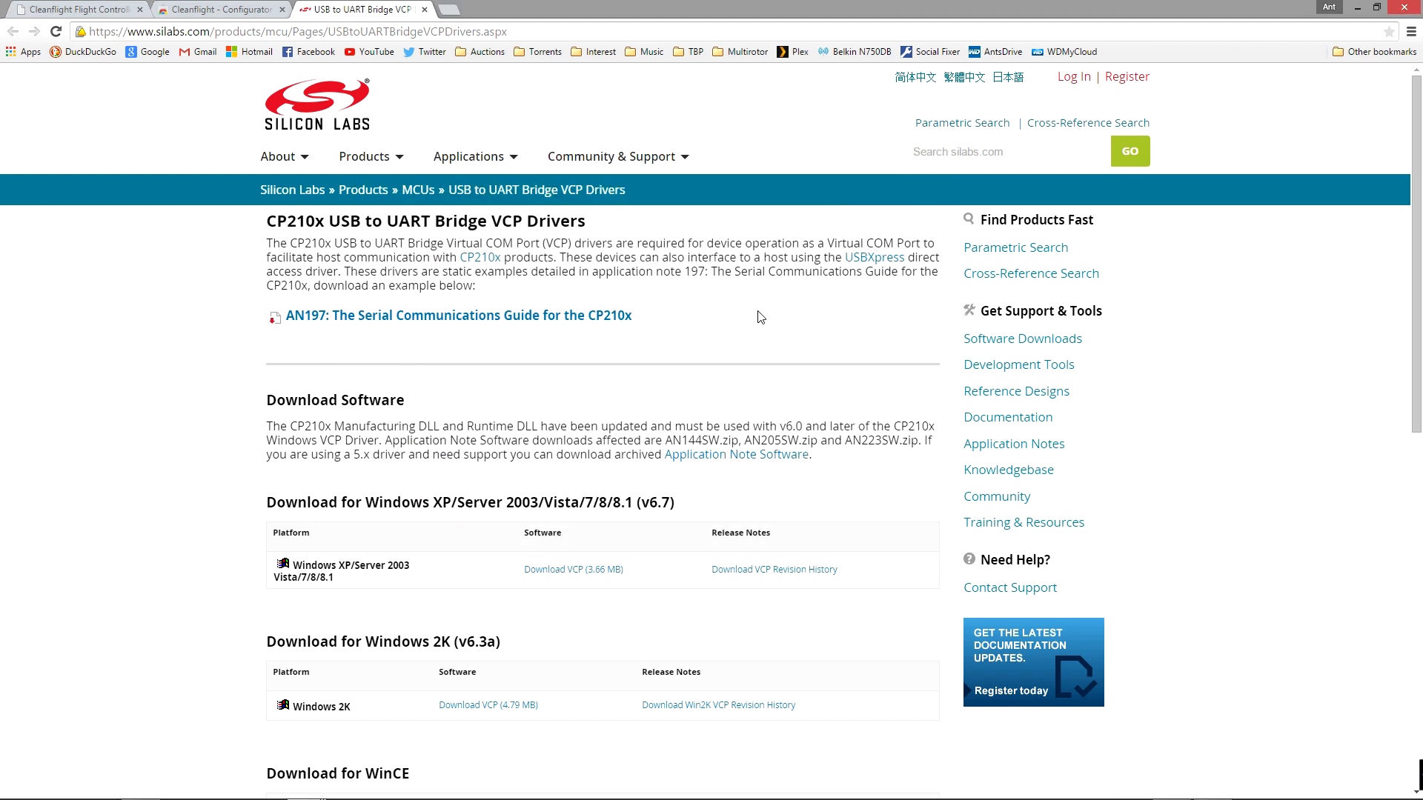
Step: Launch the Cleanflight Configurator from its web store page and load the online firmware v1.8.1 NAZE 2015-4-2 16:16 (stable) for flashing
click(219, 10)
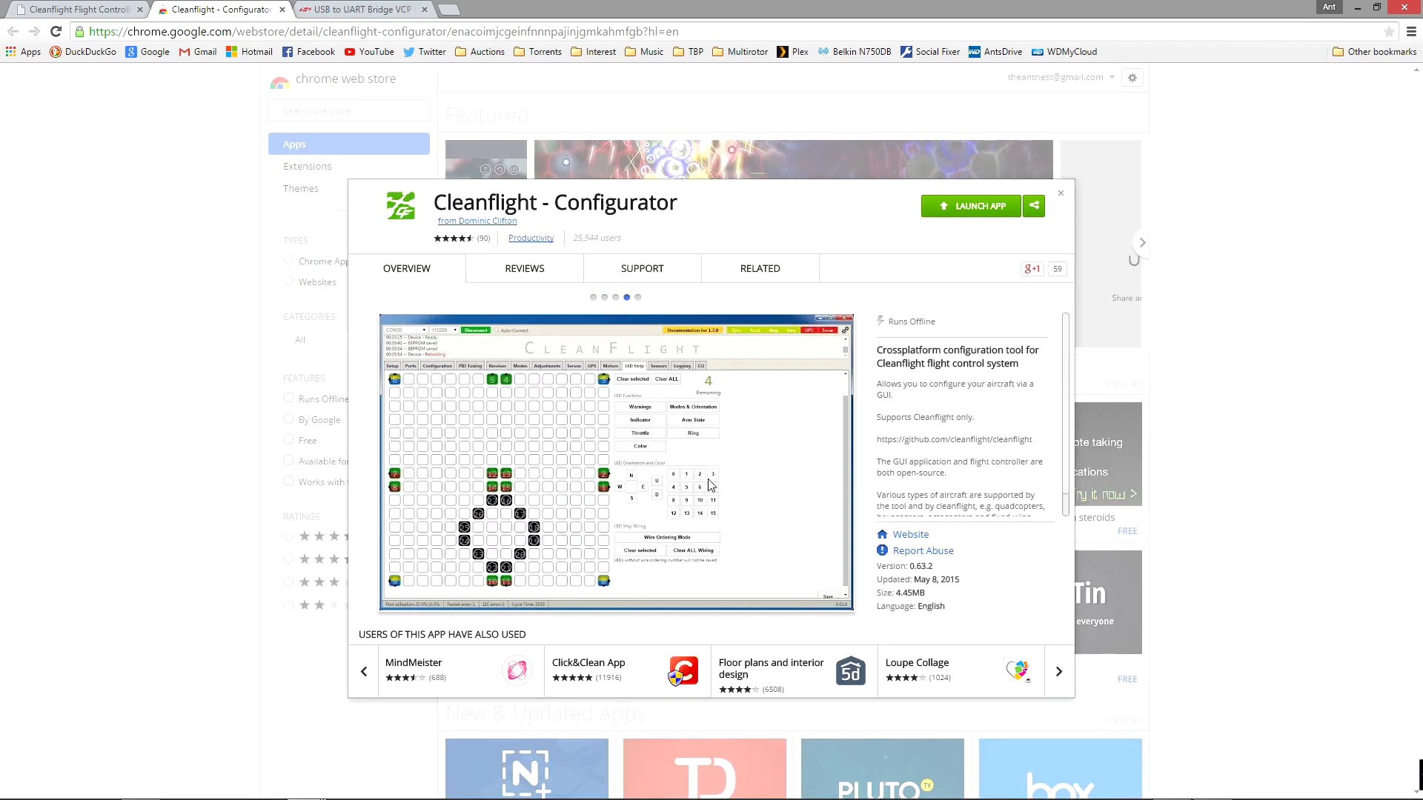
click(987, 207)
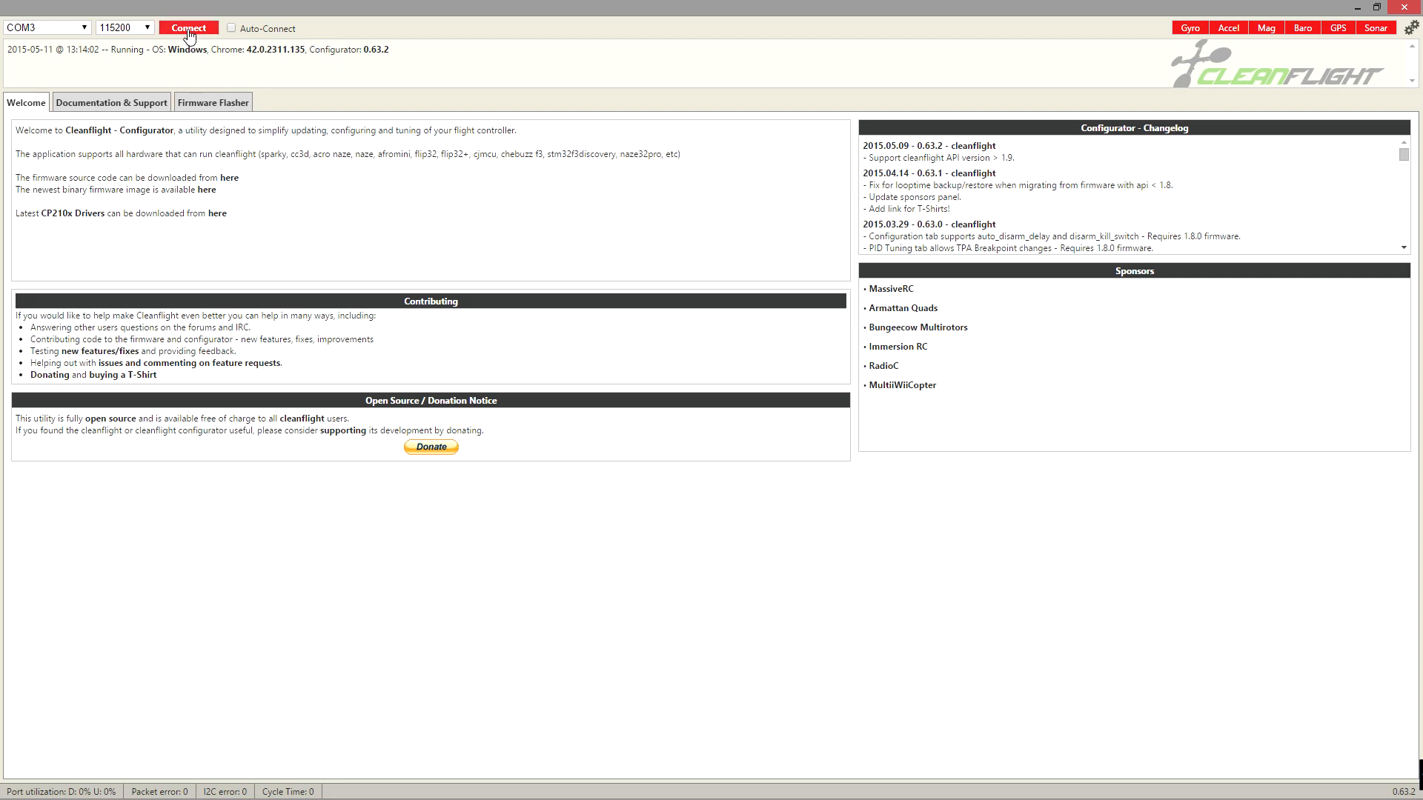
click(213, 104)
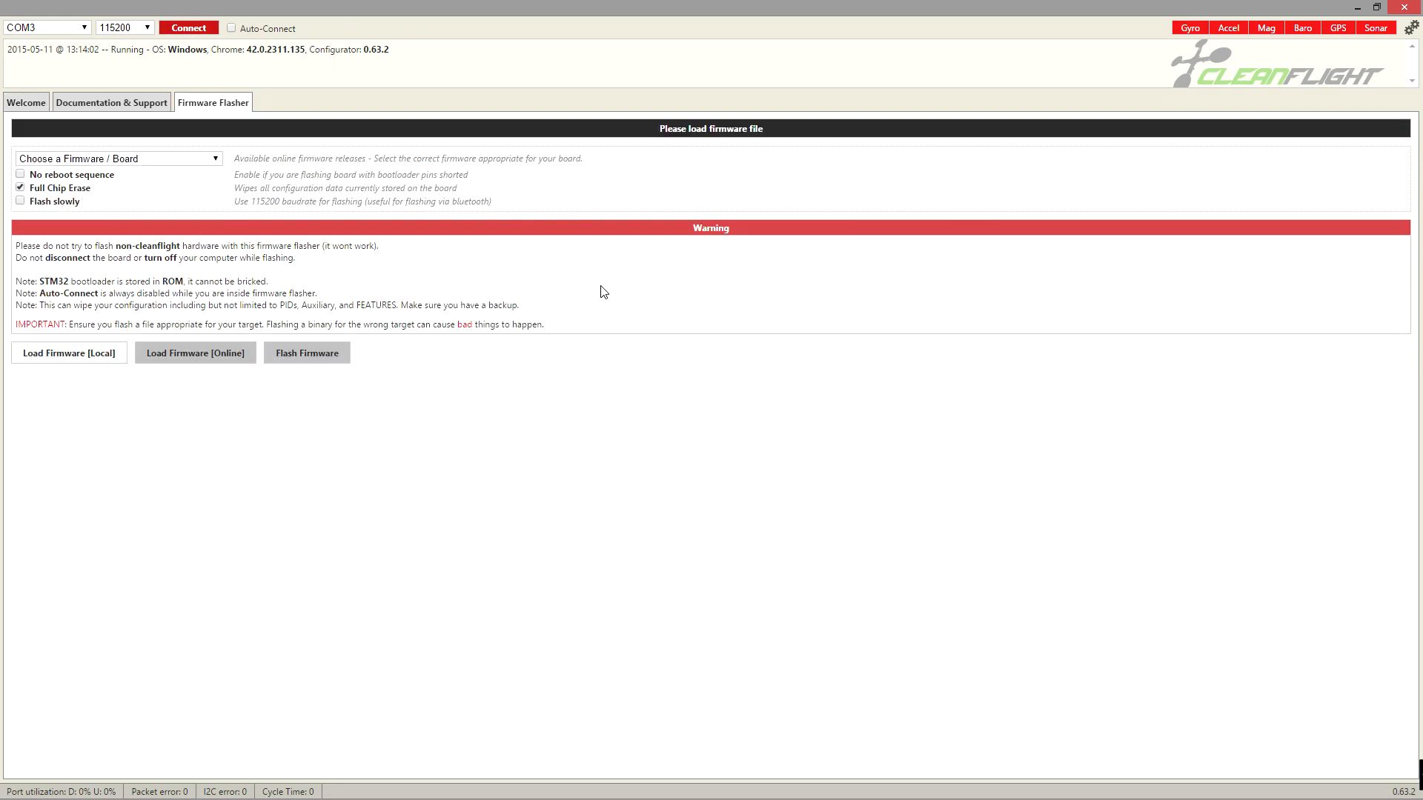
click(215, 161)
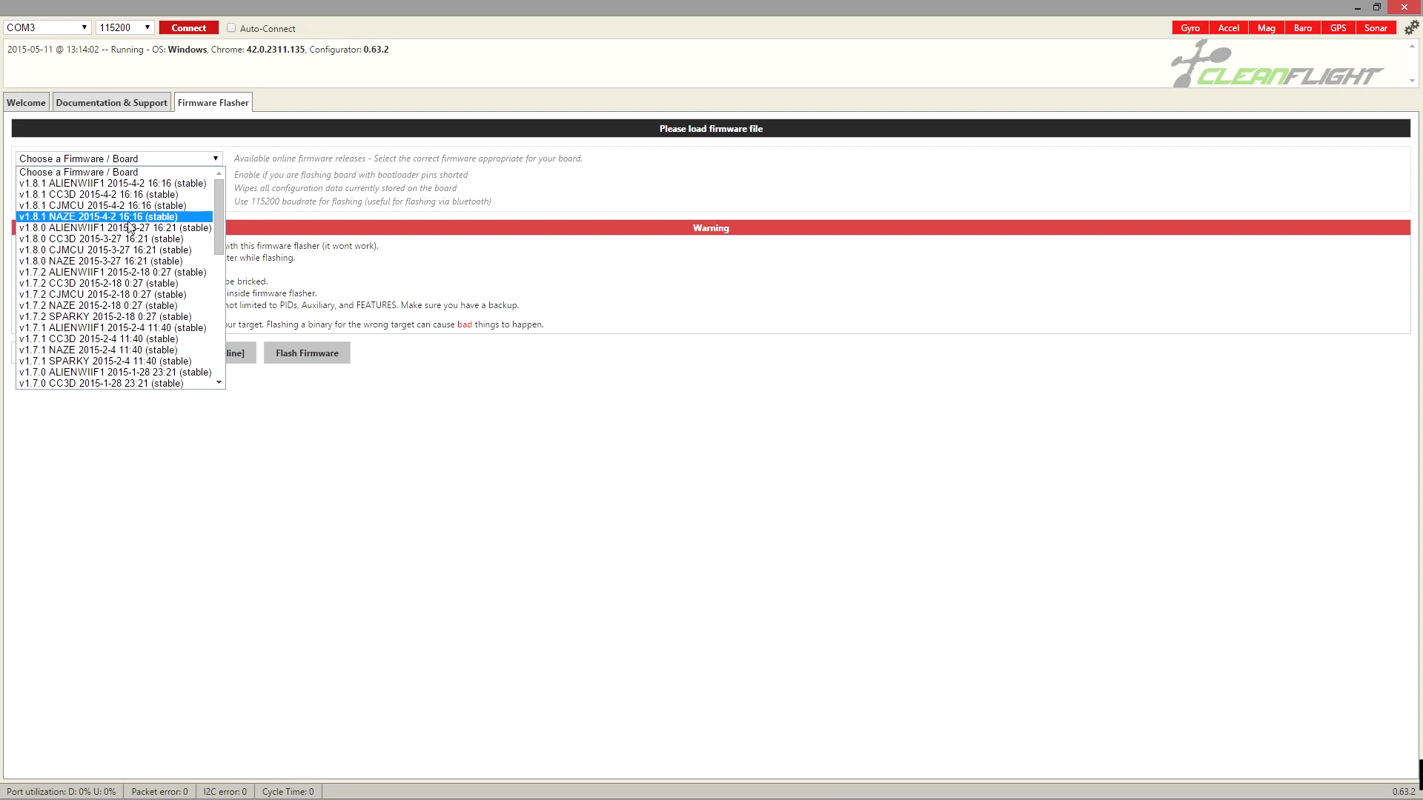
click(81, 217)
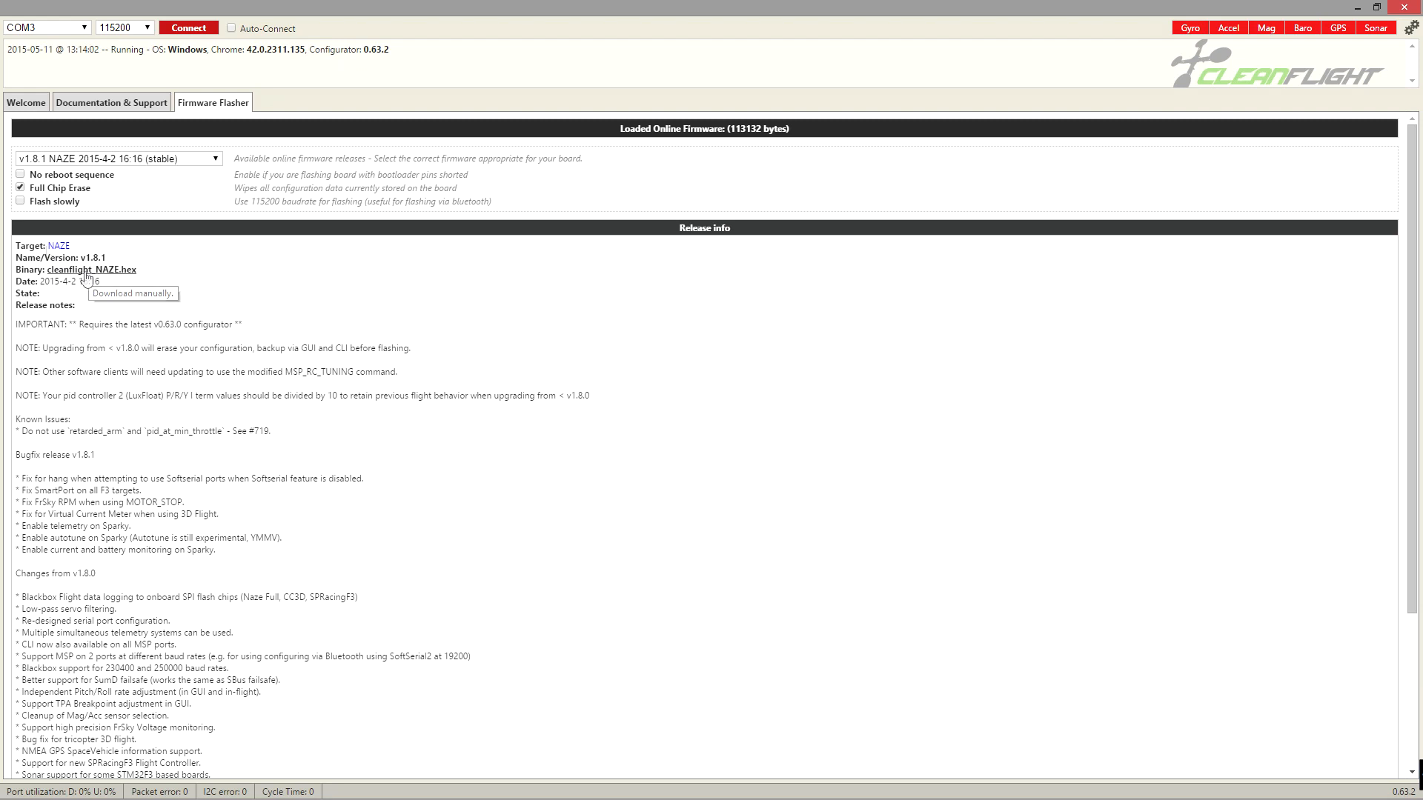
Step: Review the release notes and flashing warnings for the loaded NAZE firmware
scroll(464, 359, down, 2)
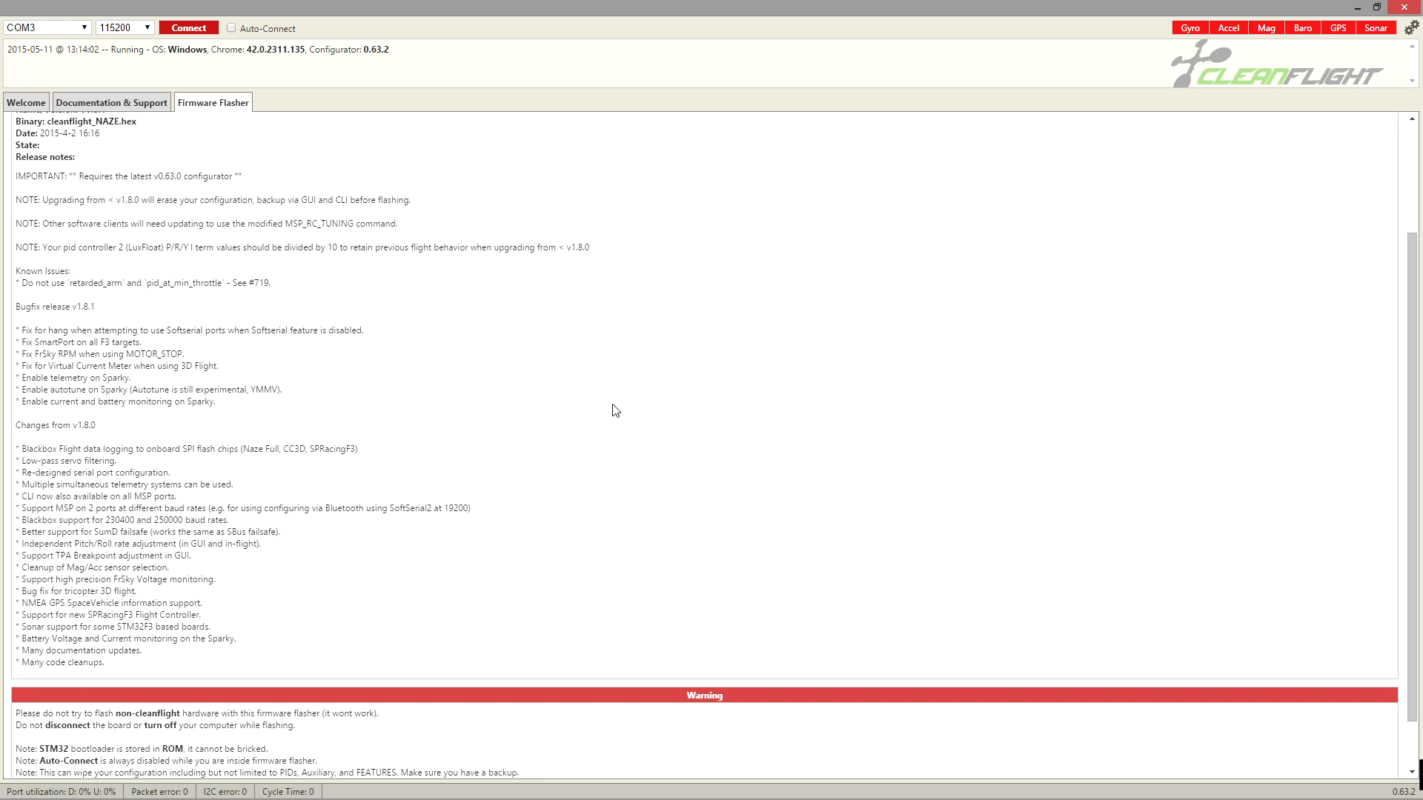
scroll(614, 410, down, 1)
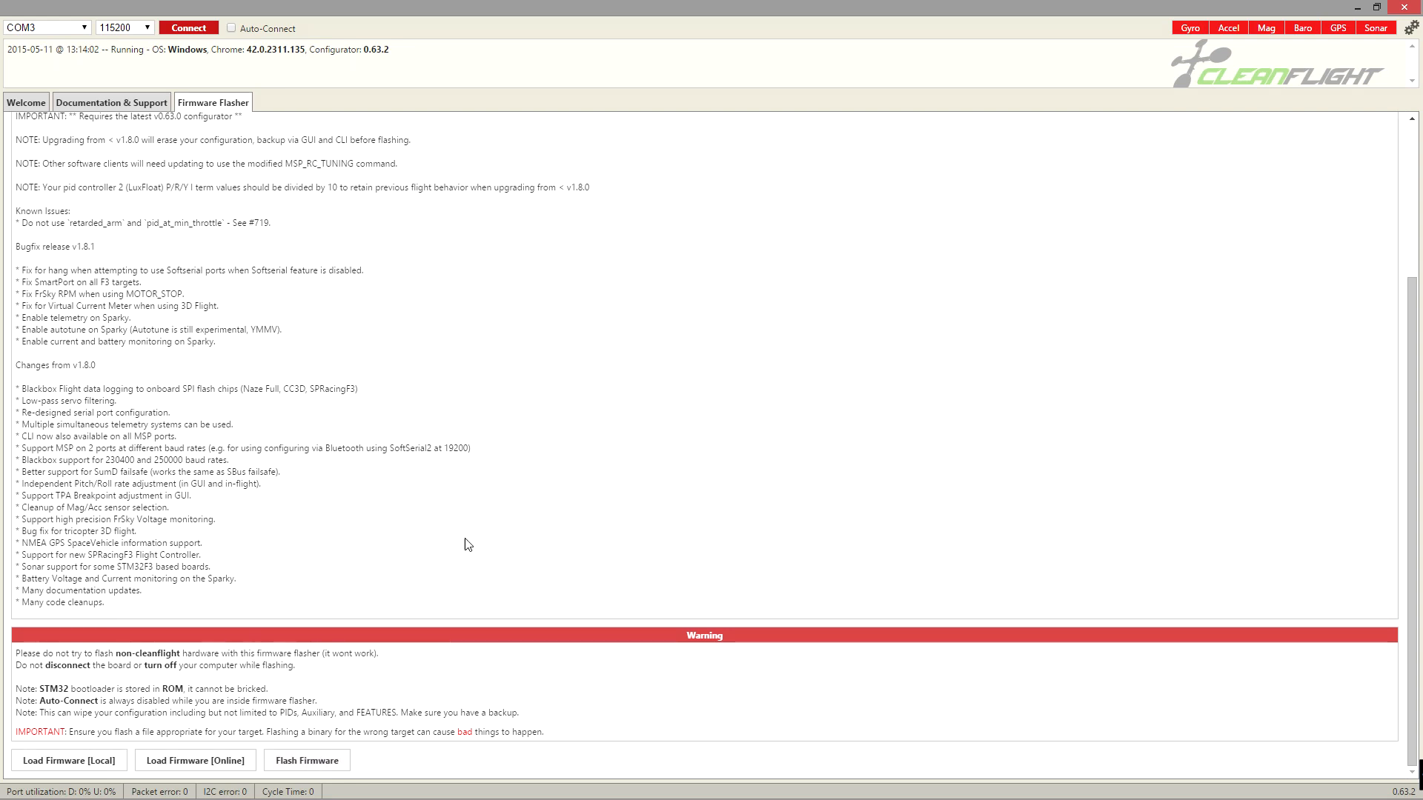
scroll(476, 515, up, 3)
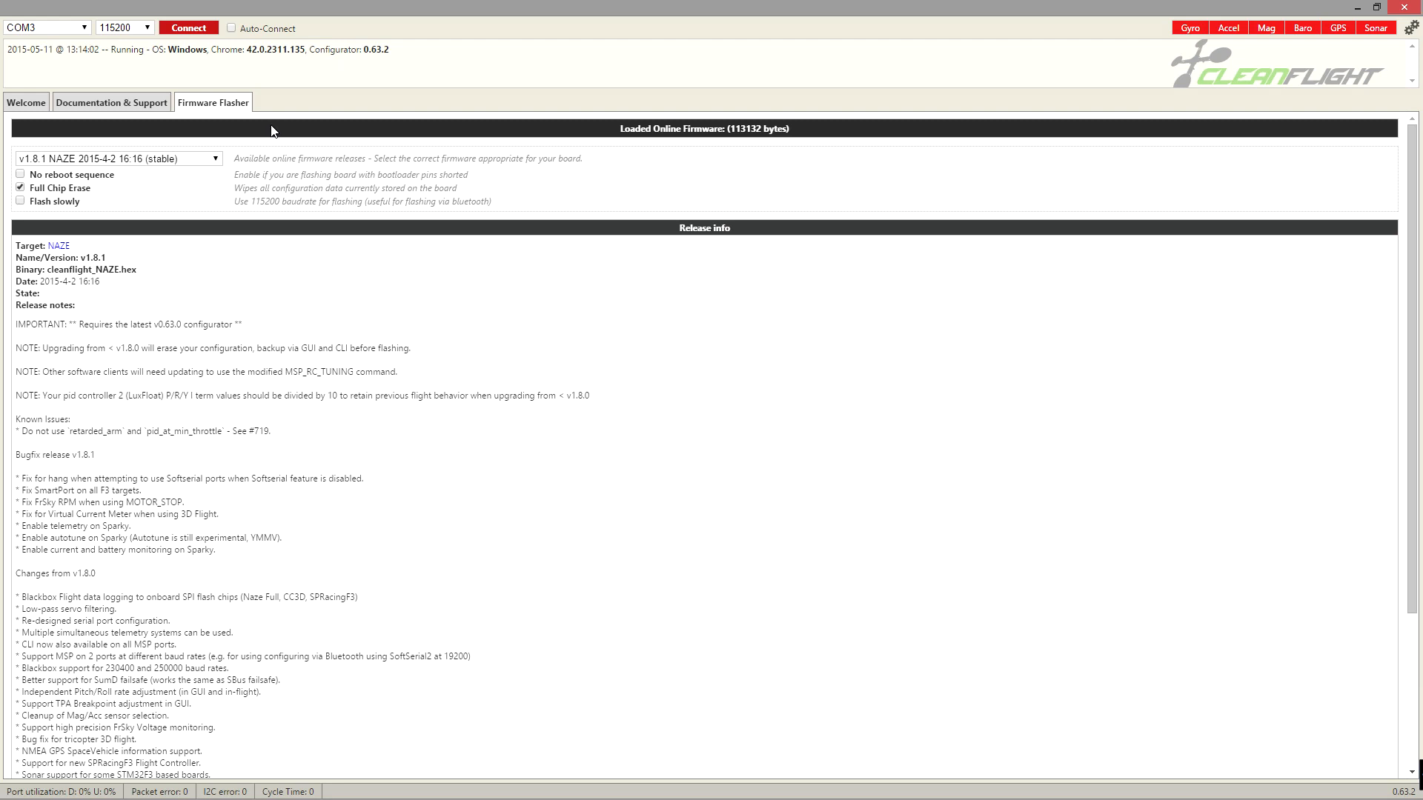
Step: Connect to the flight controller on COM3 at 115200 baud and open its serial port configuration
click(194, 28)
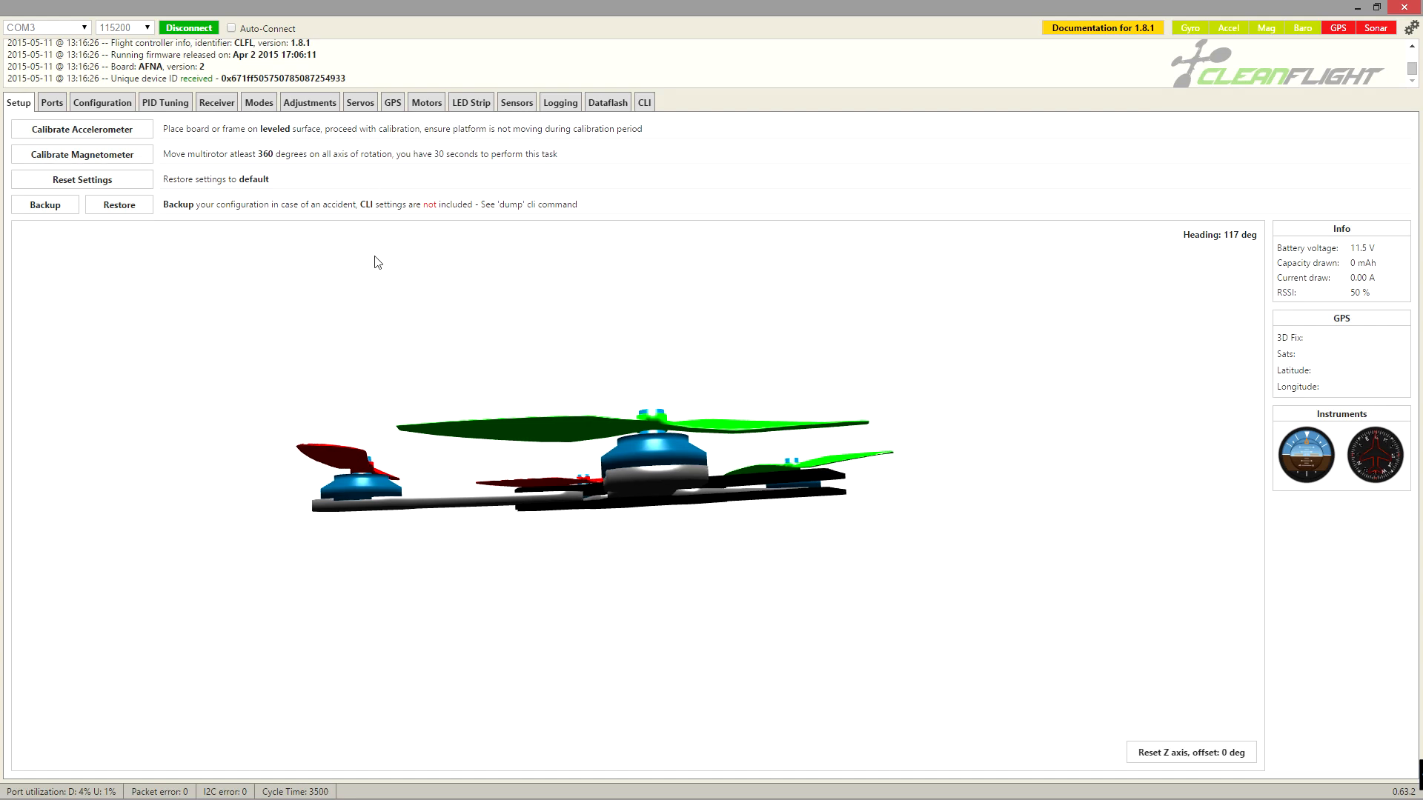
click(52, 102)
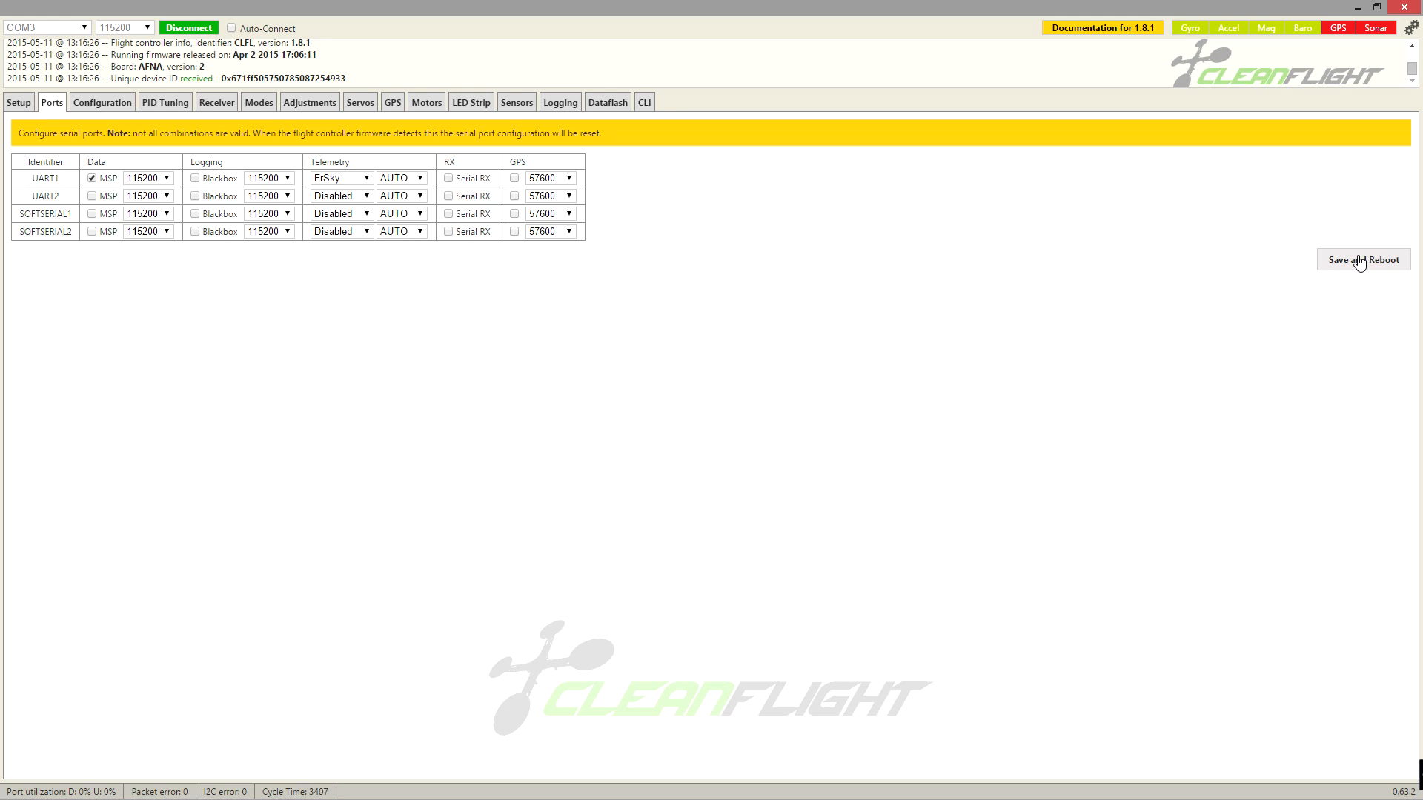
Step: Disable the RSSI_ADC analog RSSI input in the flight controller configuration and review the other feature settings
click(103, 105)
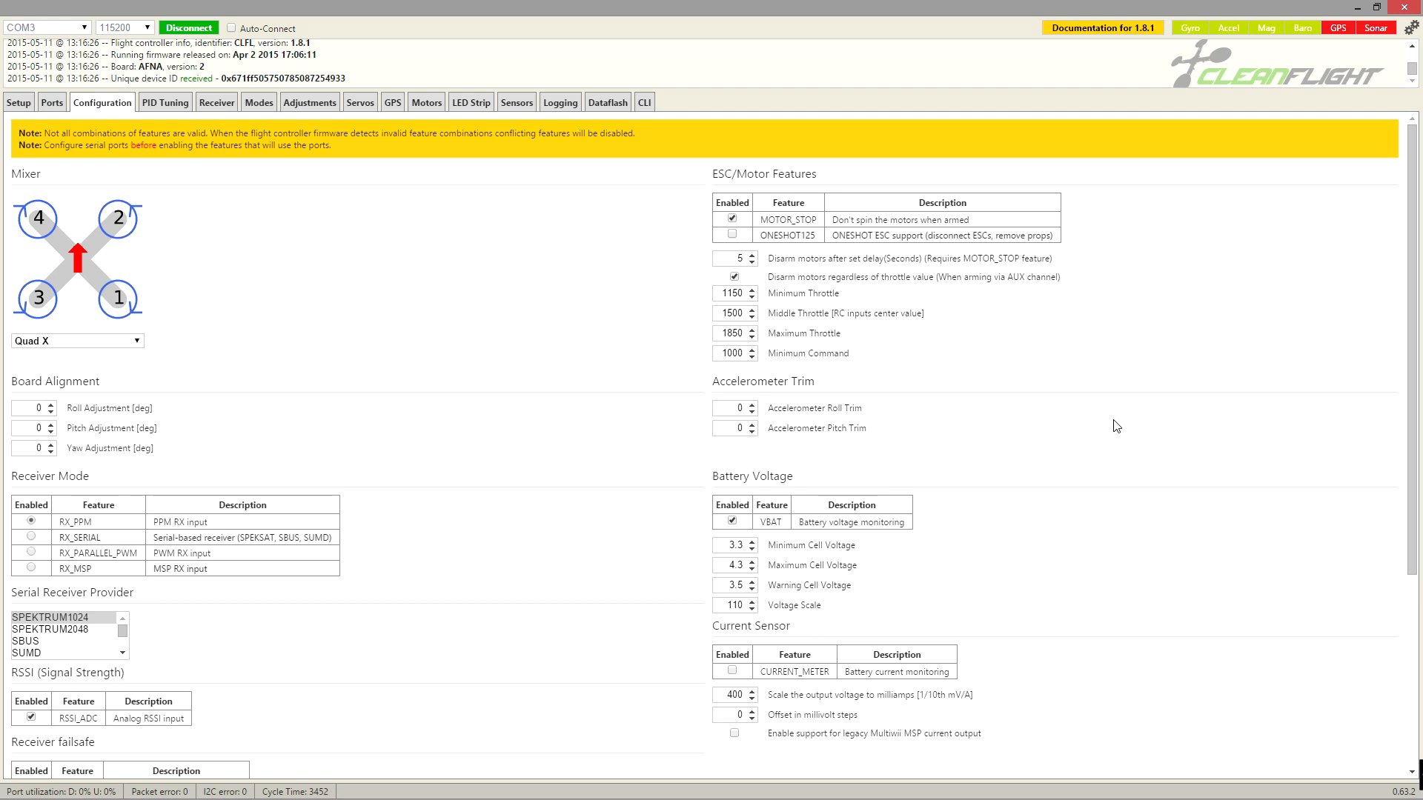
scroll(295, 422, down, 4)
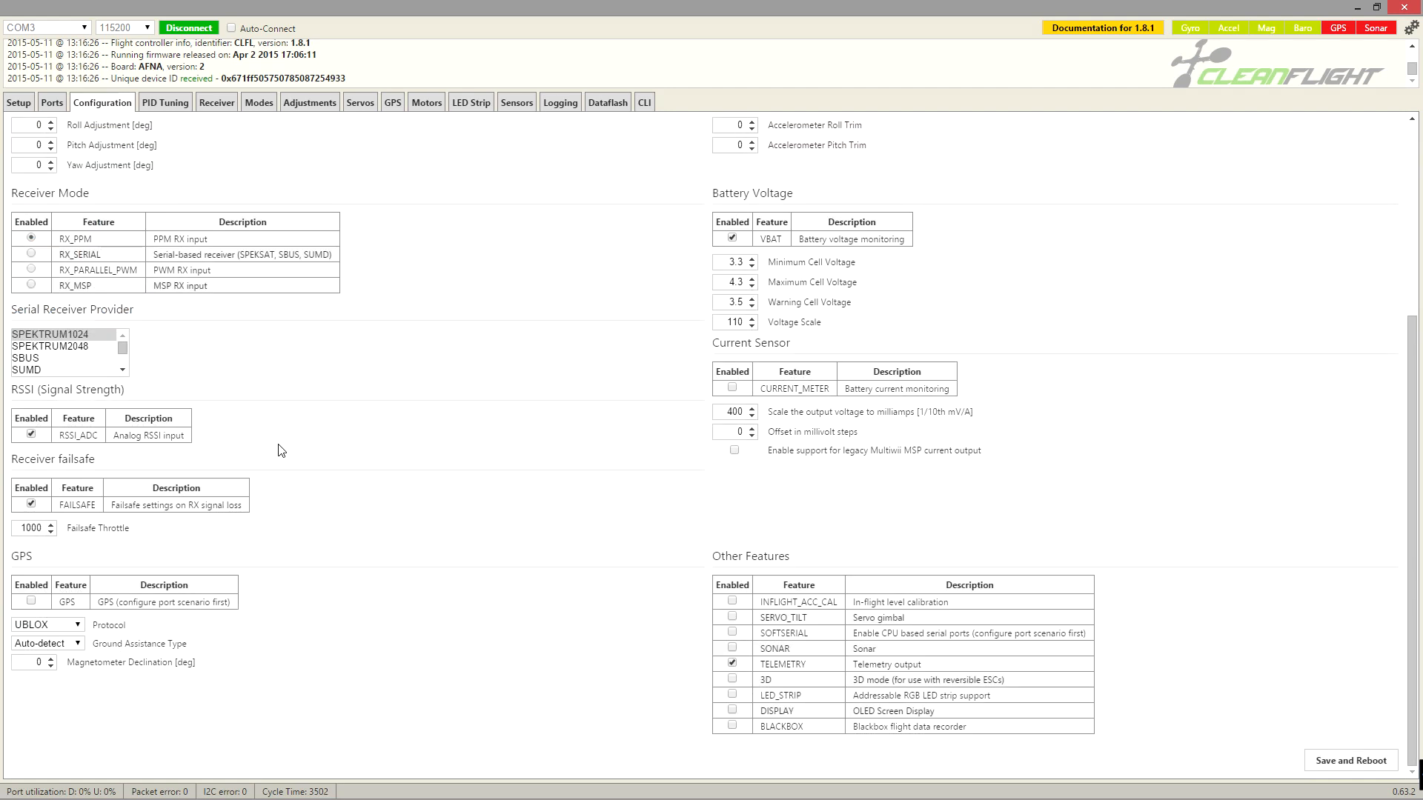
click(31, 434)
click(79, 627)
click(66, 650)
scroll(461, 535, up, 1)
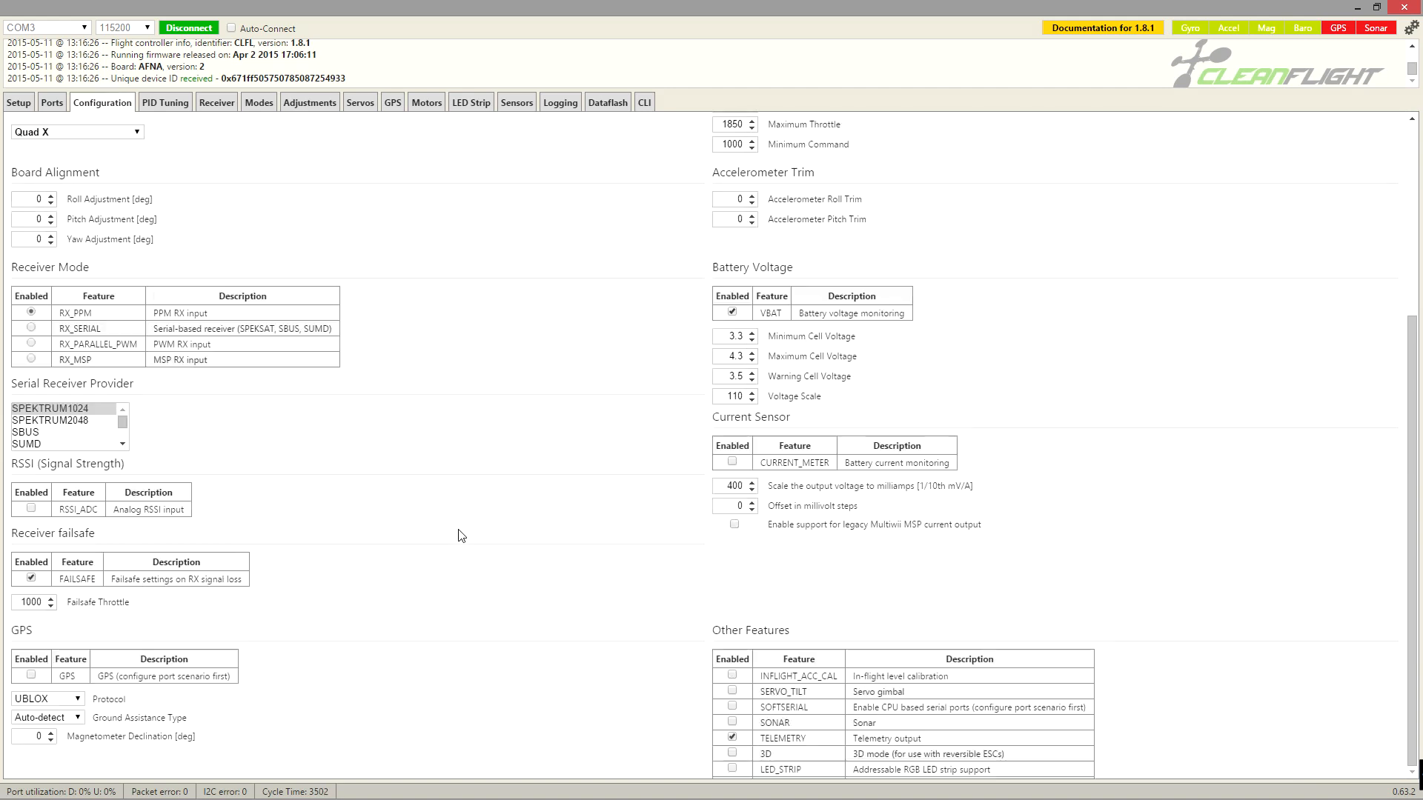
scroll(461, 535, up, 5)
scroll(461, 535, down, 6)
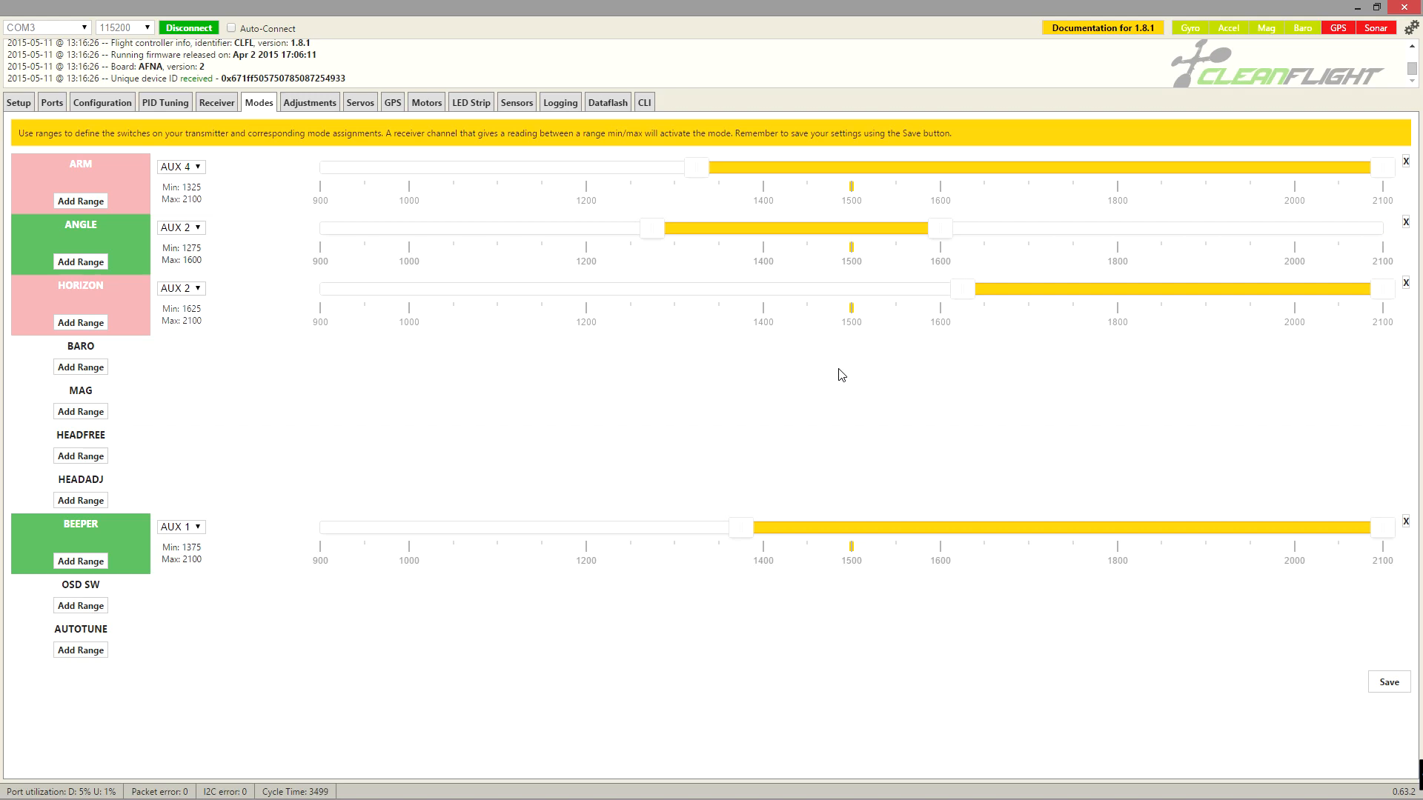
Step: Run "set telemetry_inversion = 1" in the flight controller's command line and save the configuration
click(644, 102)
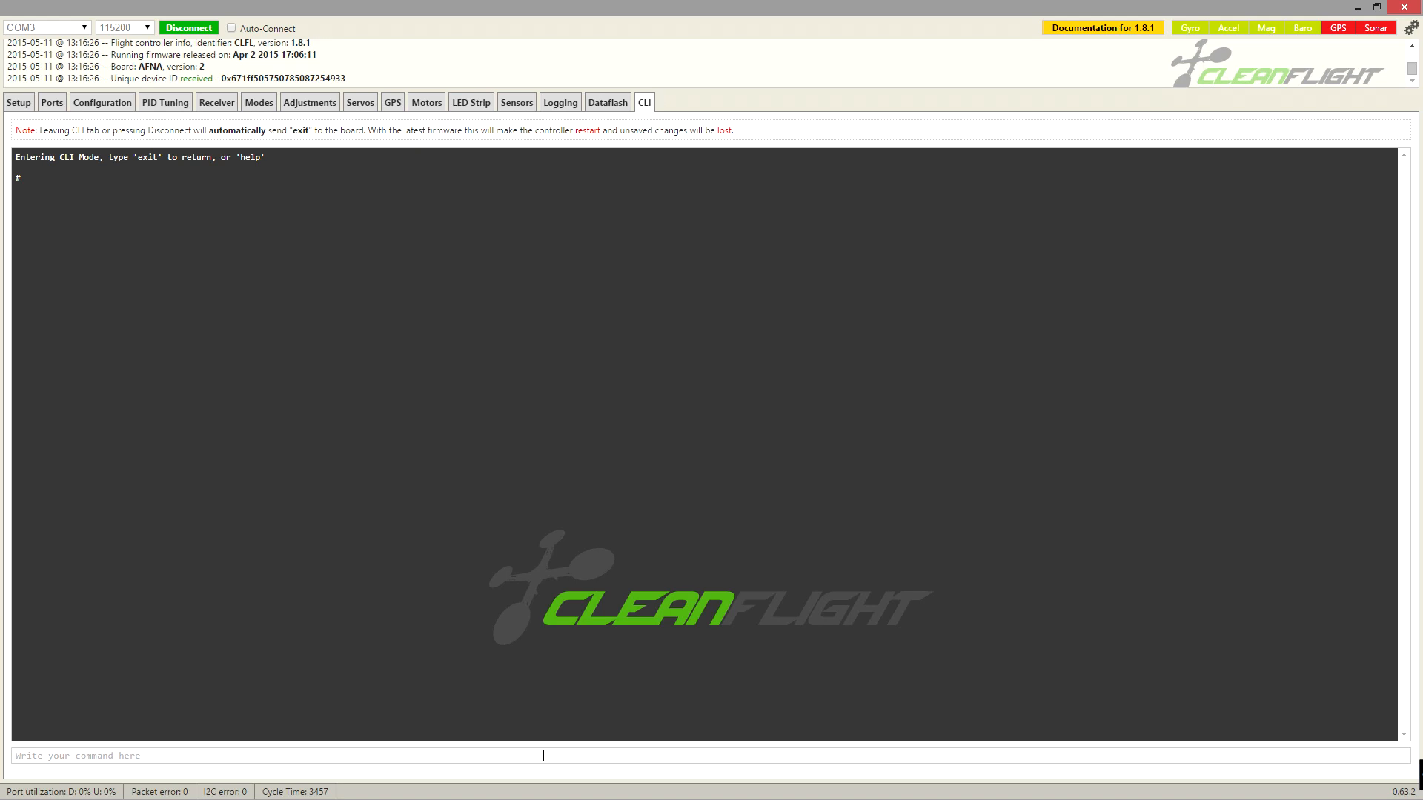
text(set telemetry_inversion = 1)
key(Return)
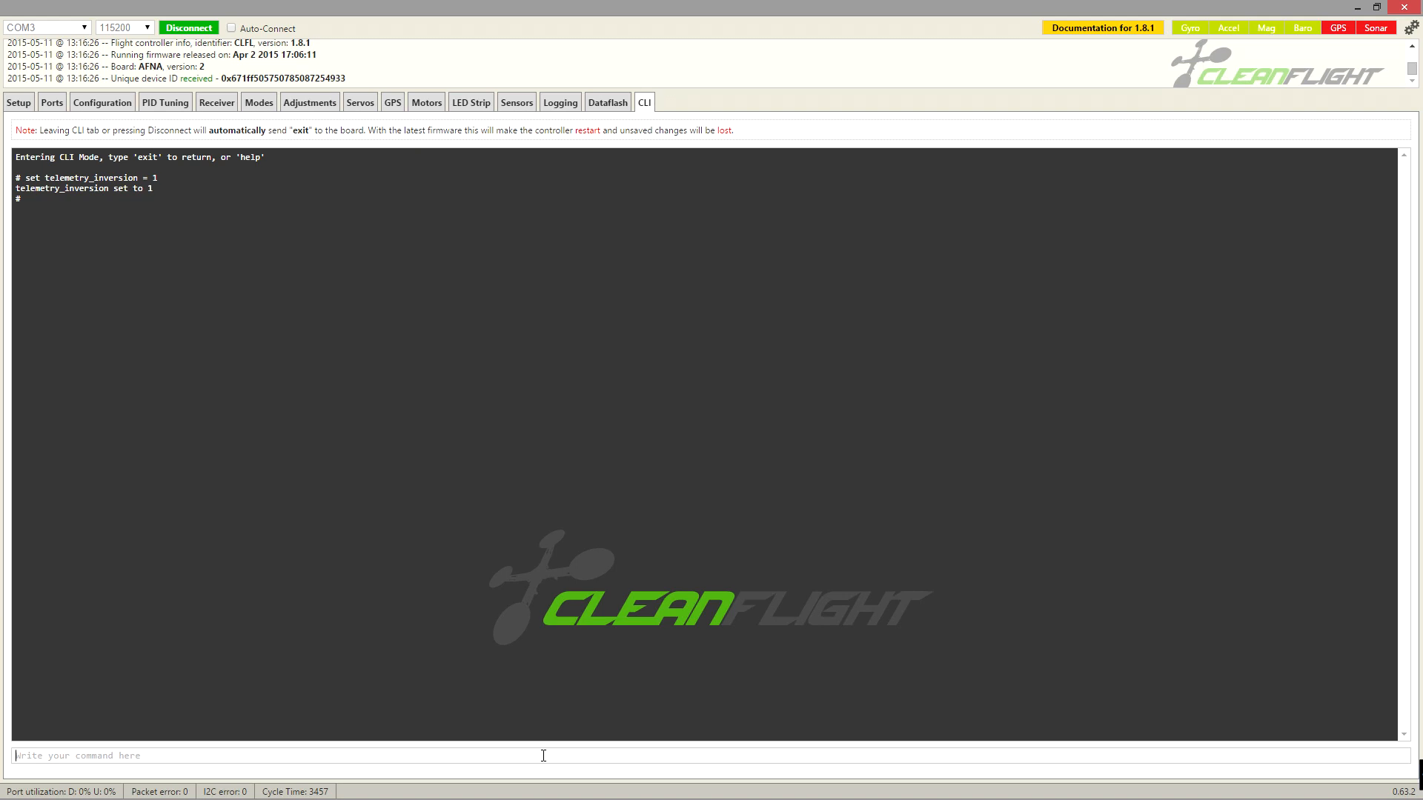
text(save)
key(Return)
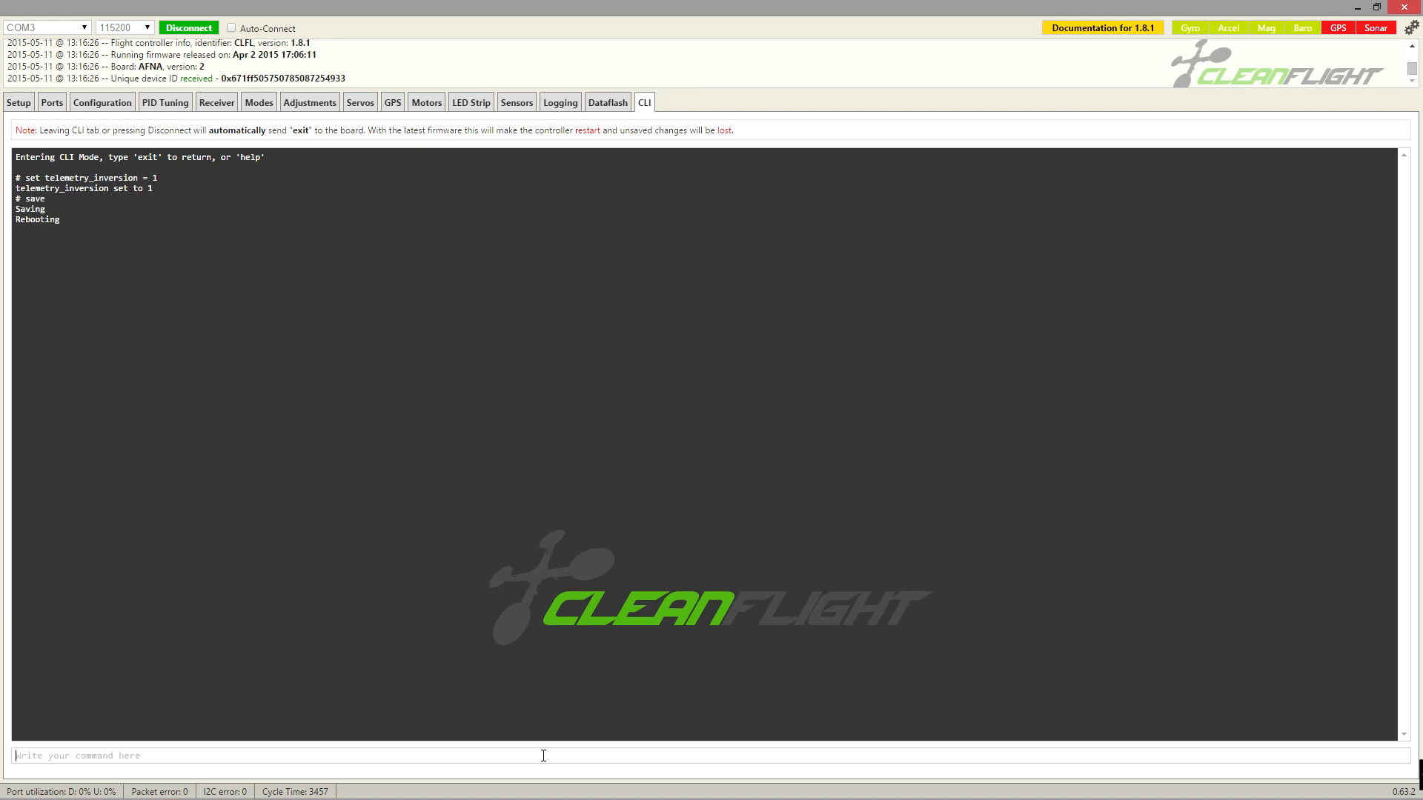